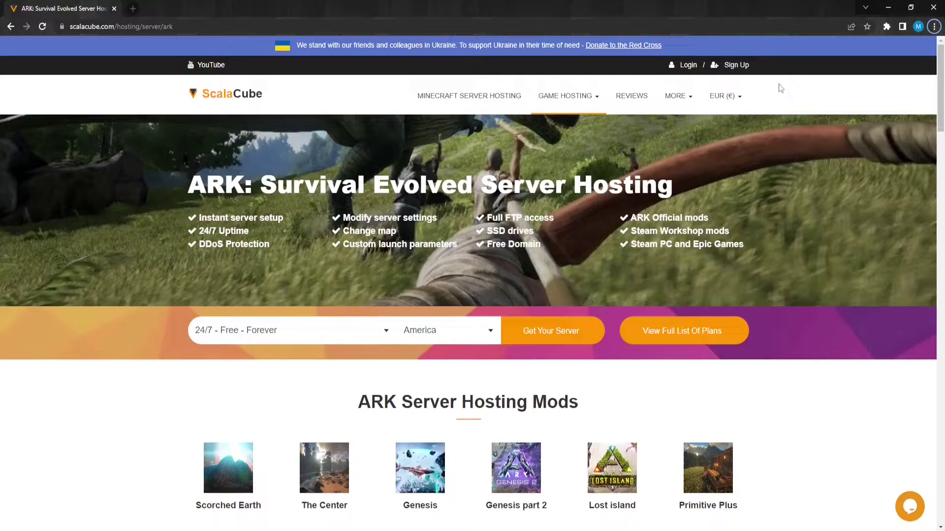
Open the ARK: Survival Evolved (10 slots) server's management page and turn the server off.
click(685, 65)
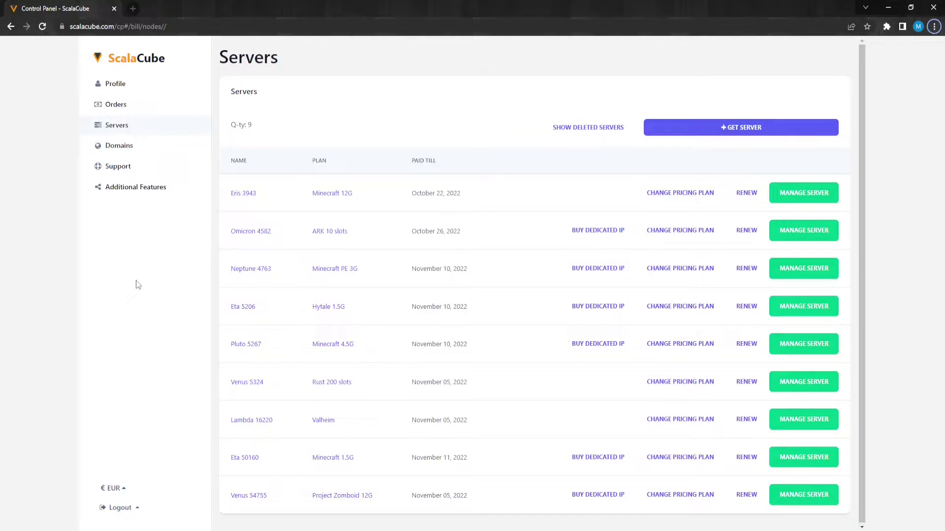
click(781, 231)
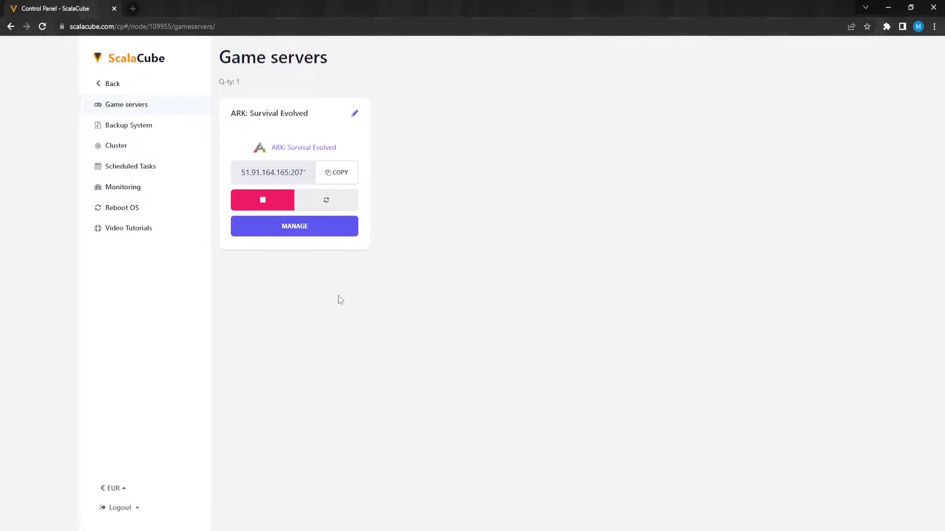
click(284, 230)
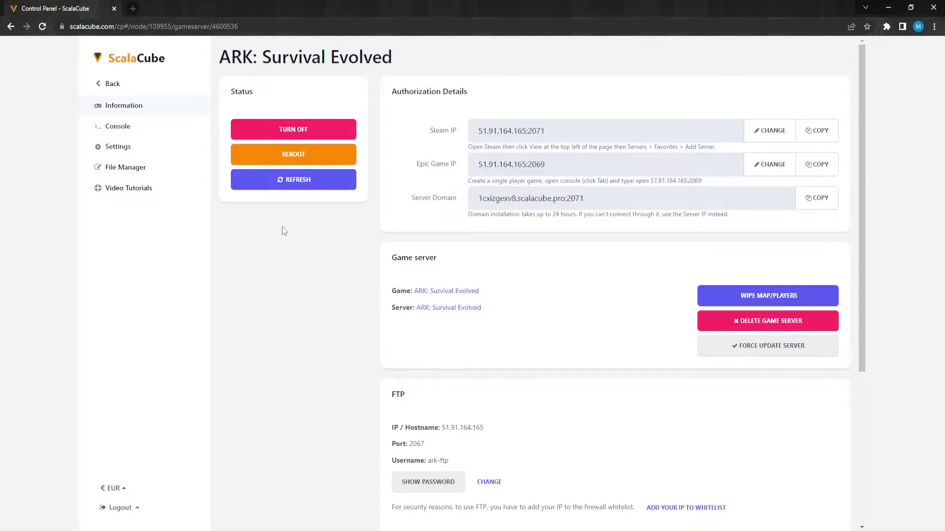
click(288, 131)
click(359, 146)
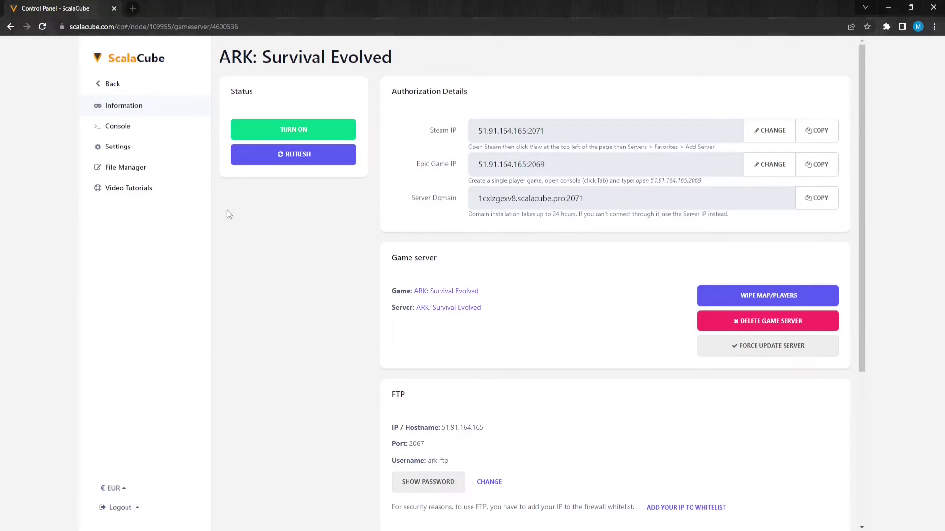
In the GameUserSettings.ini editor, change AutoSavePeriodMinutes from 20 to 30.
click(145, 149)
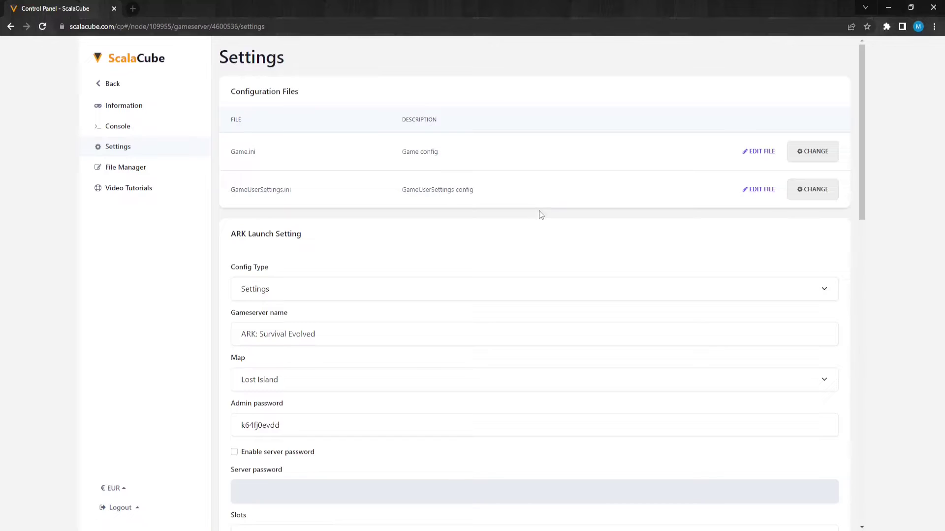
click(802, 194)
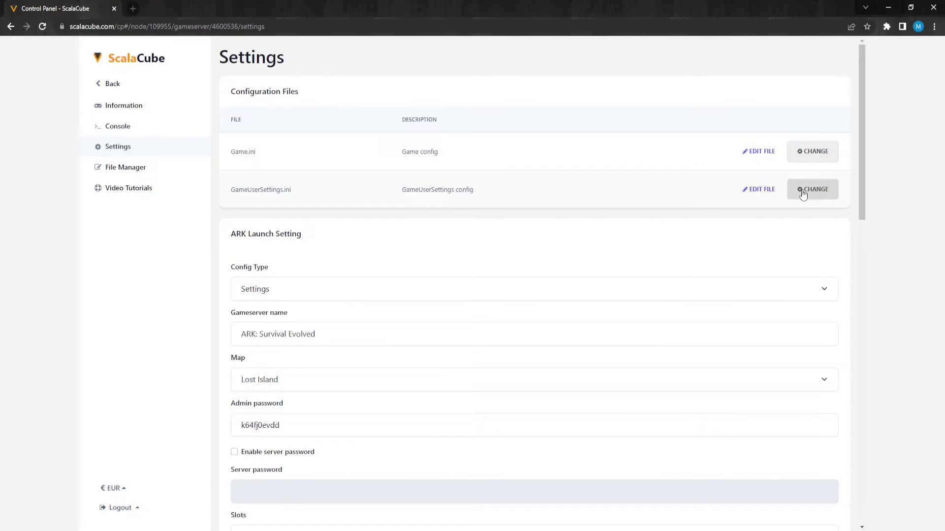
key(ctrl+f)
text(autosave)
key(Escape)
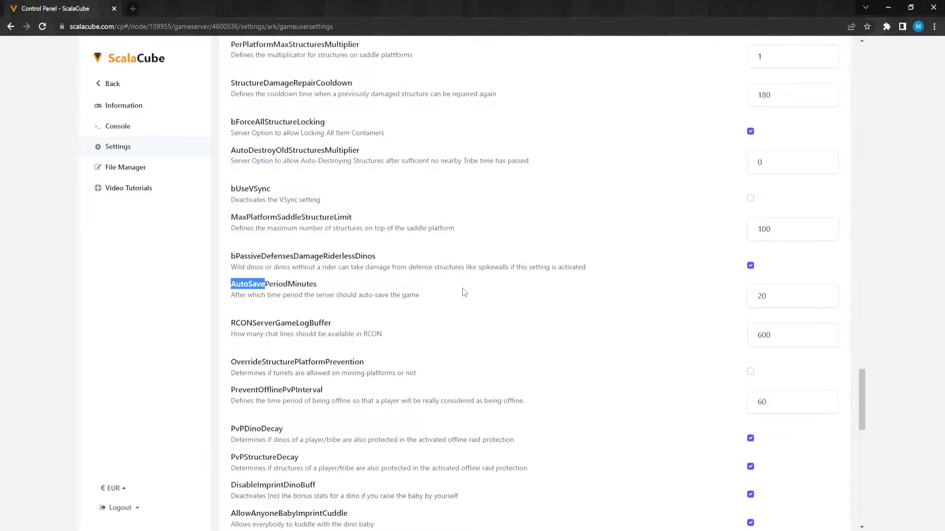
double_click(763, 296)
text(30)
Apply and confirm the GameUserSettings.ini change, then go back to the ARK server's information page.
click(693, 303)
scroll(424, 325, down, 10)
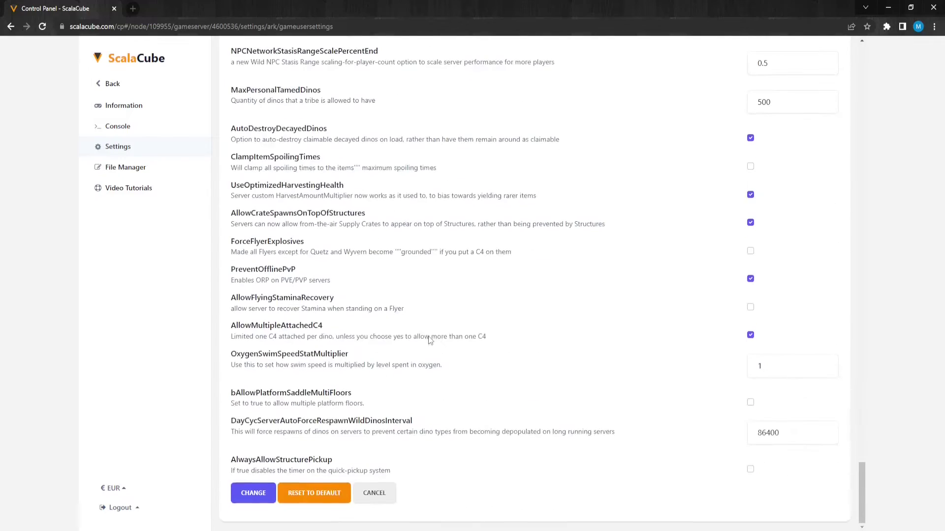
click(252, 497)
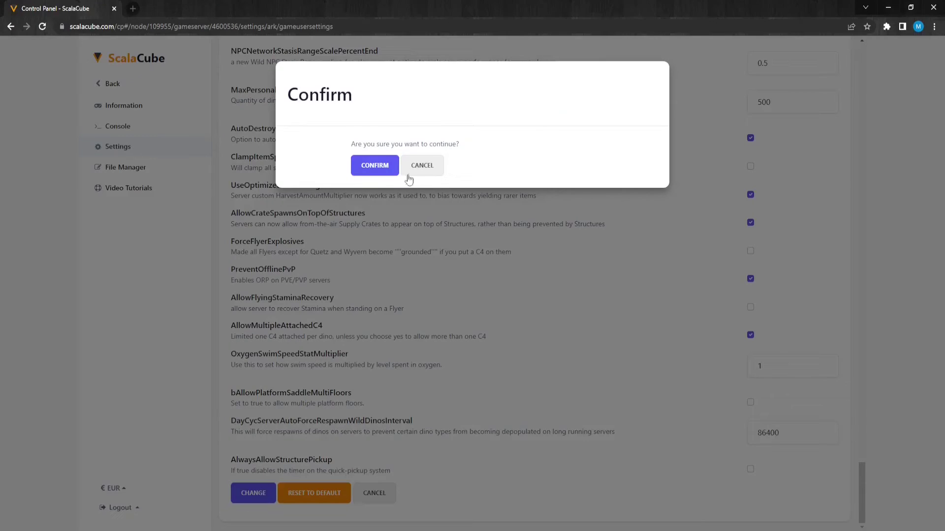
click(385, 170)
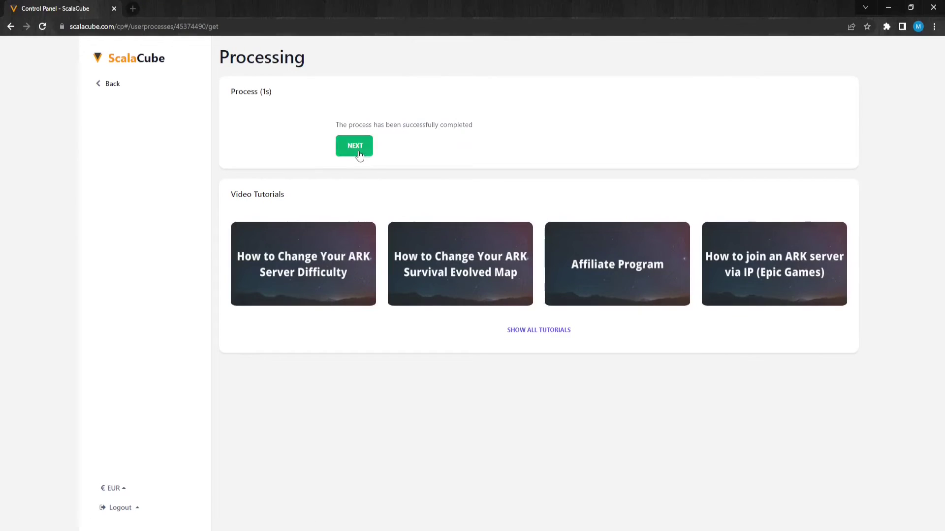
click(357, 151)
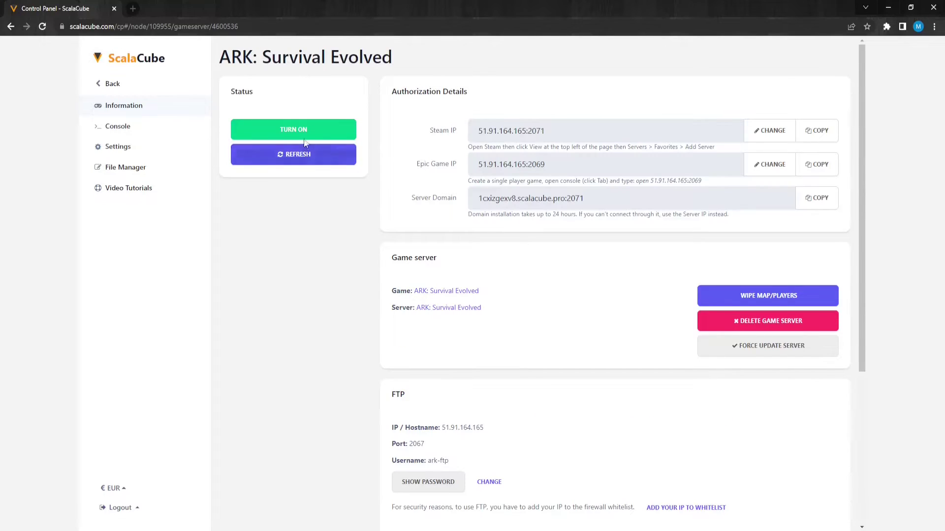
Turn the ARK server back on, confirm it, and return to its information page.
click(299, 131)
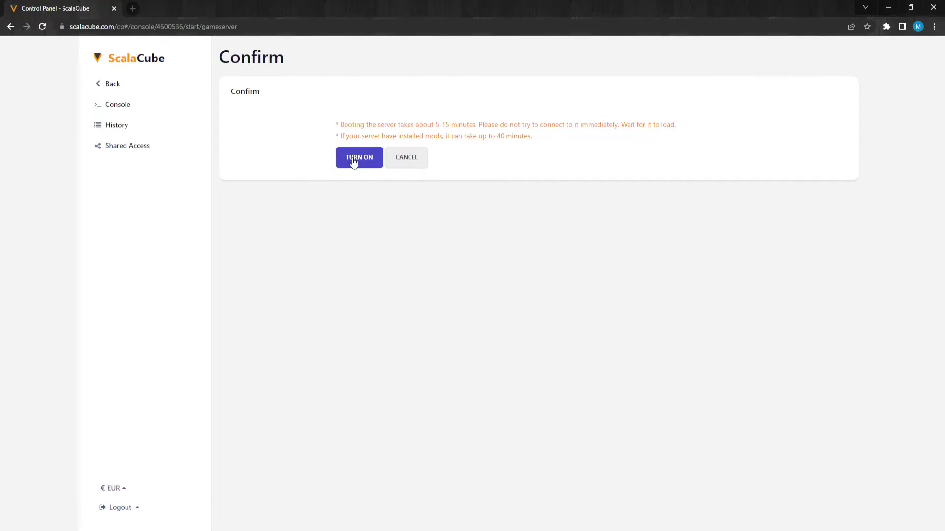
click(353, 161)
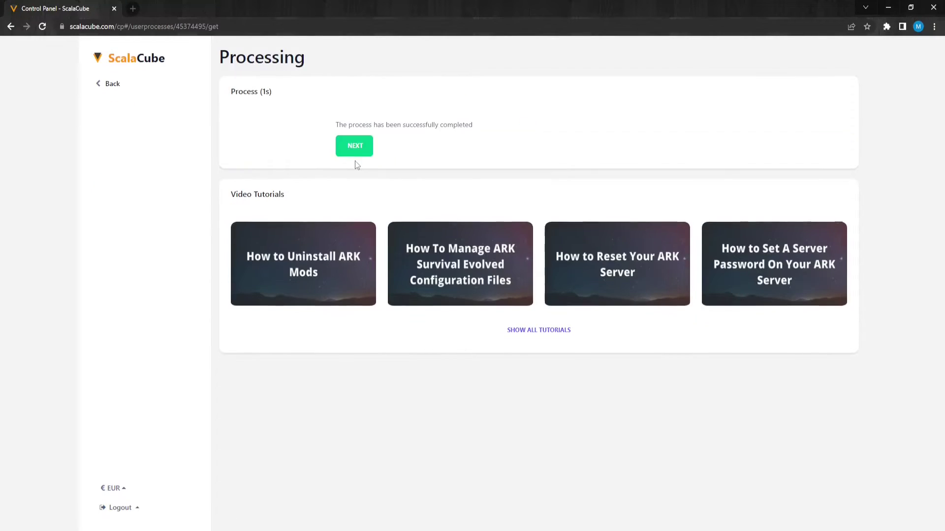
click(354, 148)
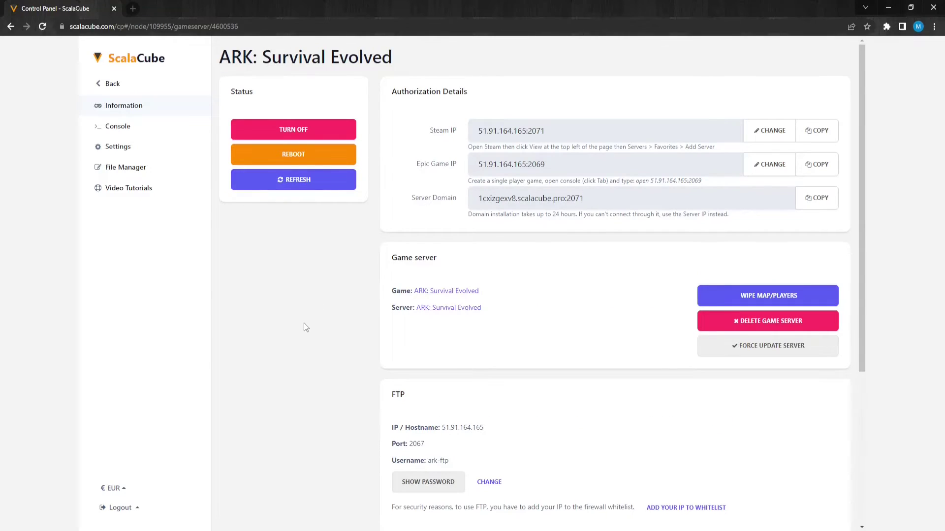